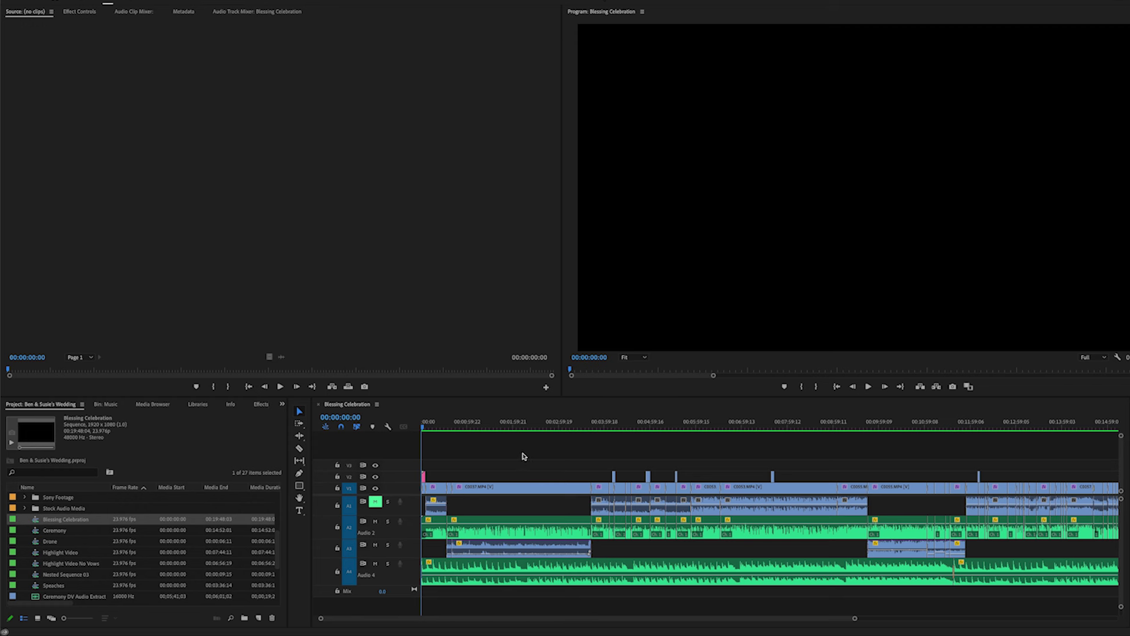
- Open File > Export > Media for the Blessing Celebration timeline to reach the Export workspace
left_click(471, 455)
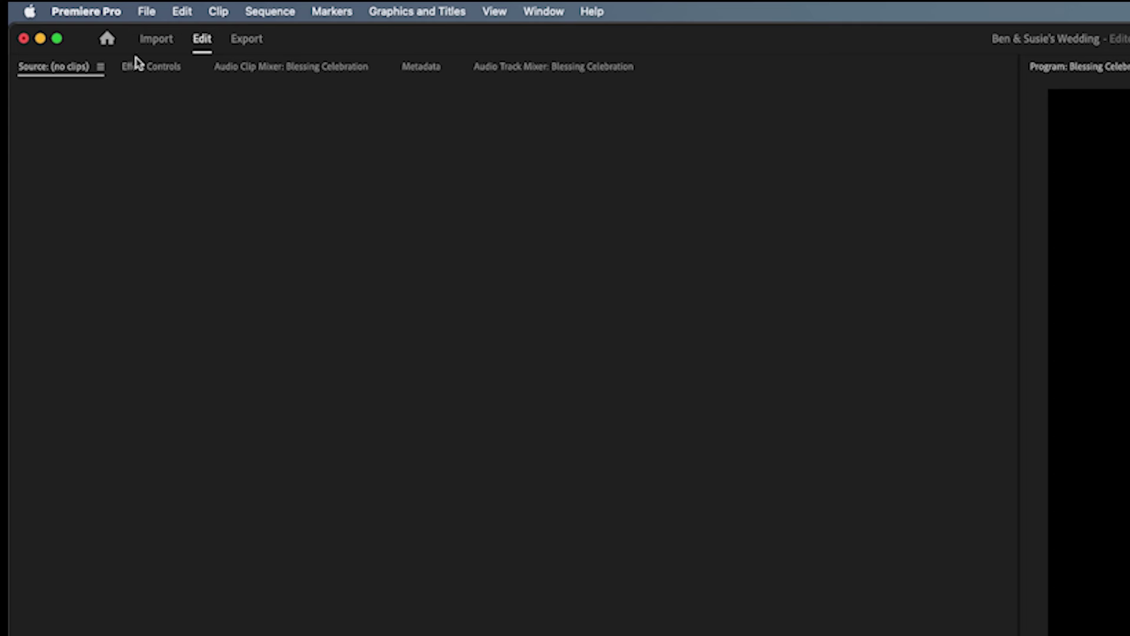
left_click(146, 12)
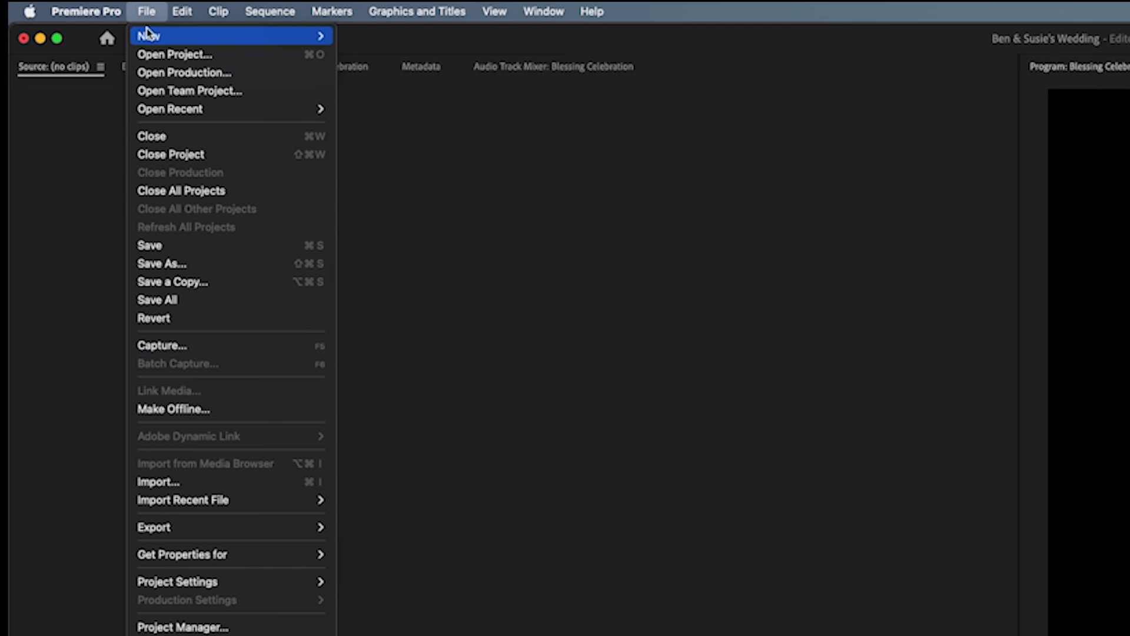
mouse_move(183, 526)
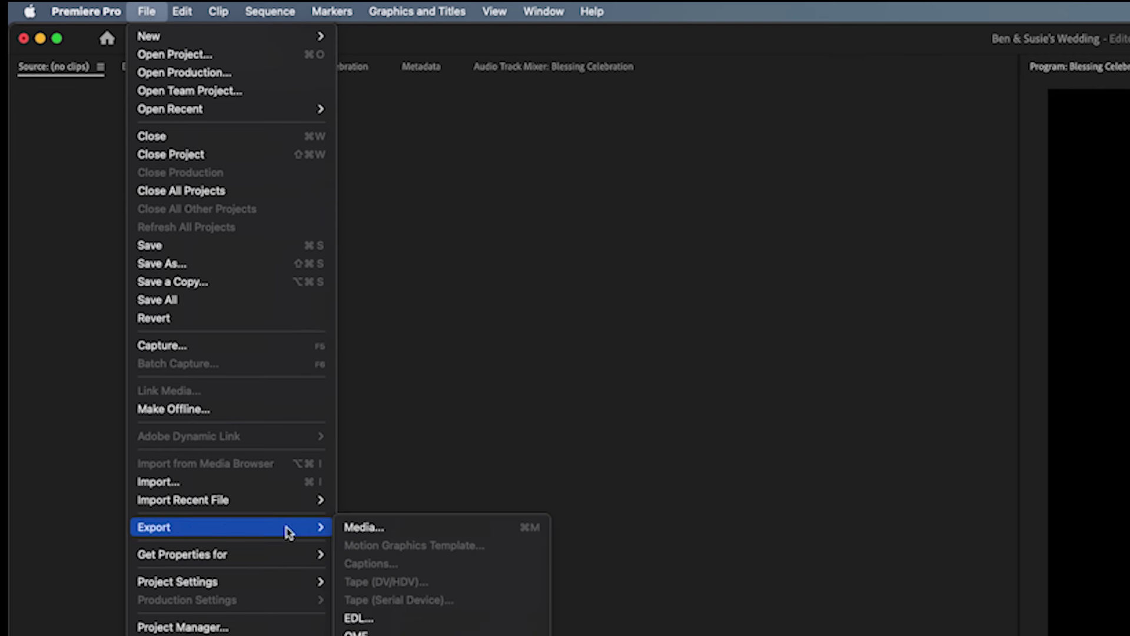
left_click(361, 529)
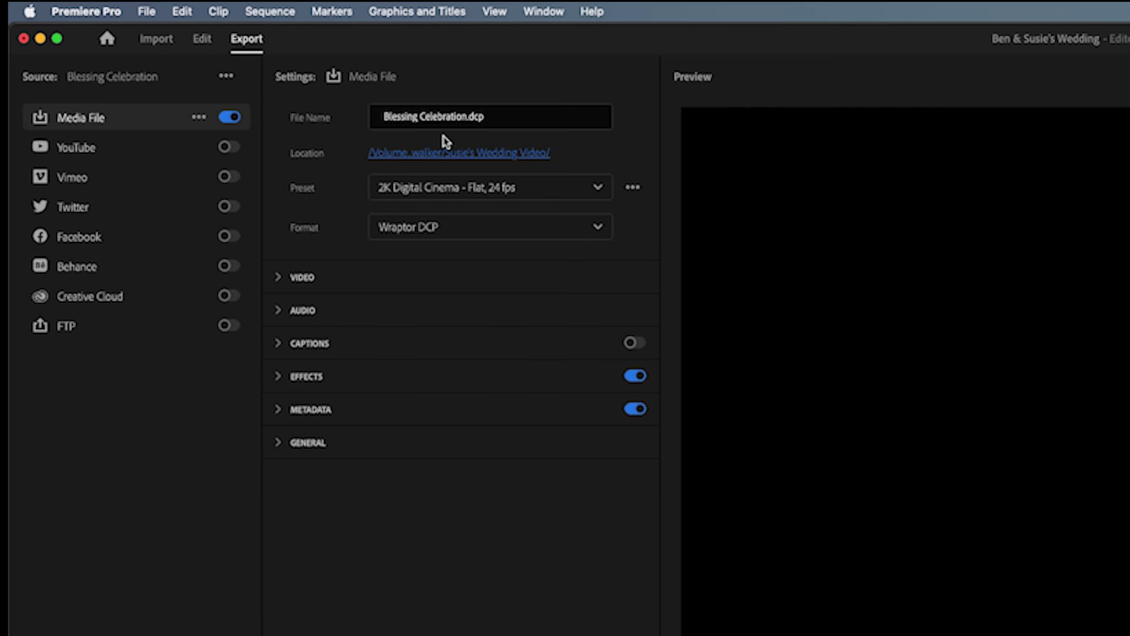
- Browse the Preset dropdown showing 2K Digital Cinema - Flat, 24 fps, then open the full Preset Manager
left_click(596, 189)
scroll(504, 353, "down", 3)
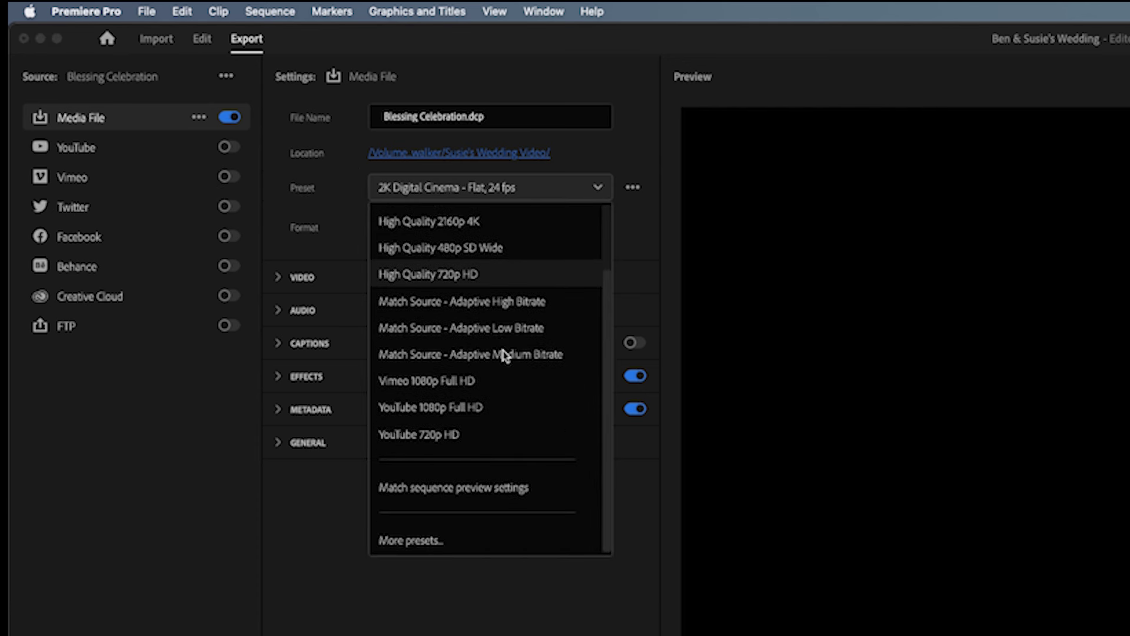
scroll(501, 339, "up", 3)
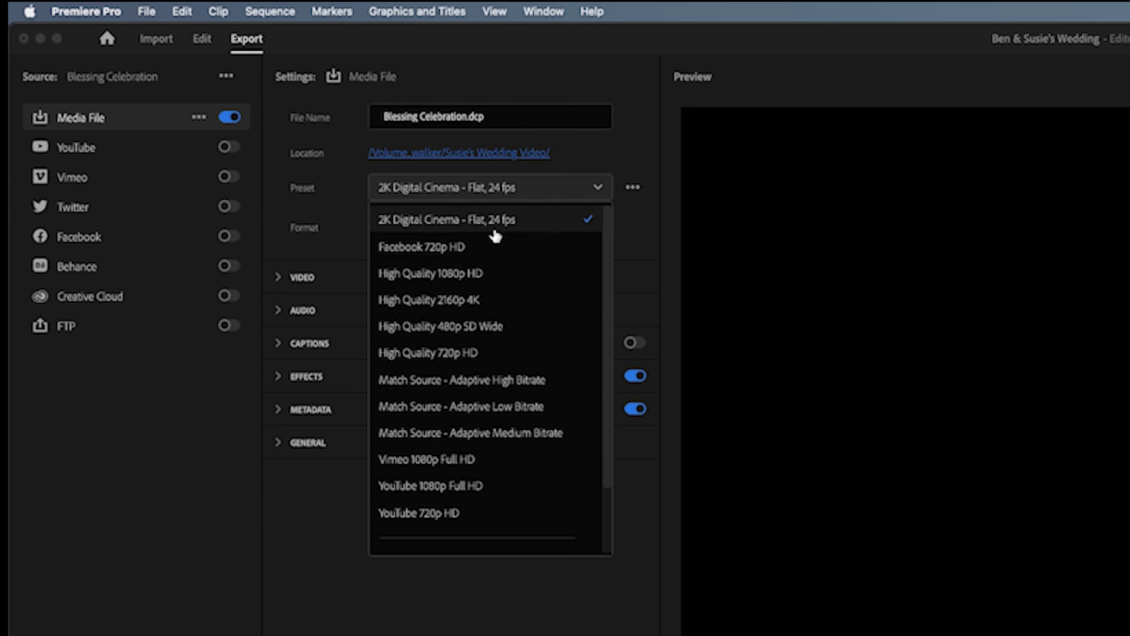
scroll(517, 373, "down", 3)
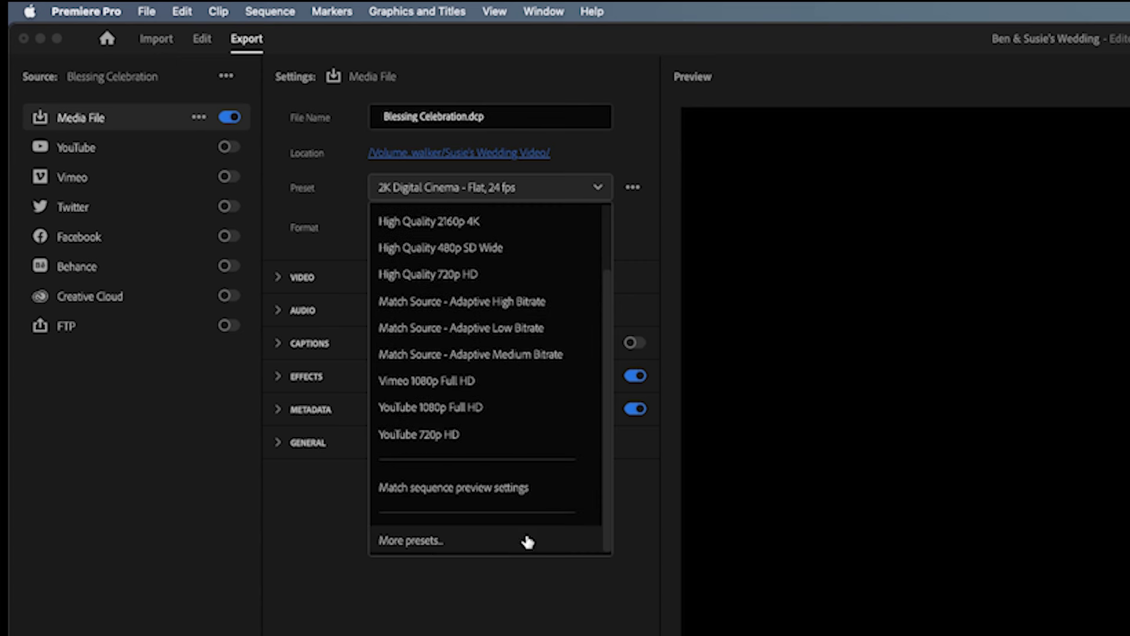
left_click(409, 540)
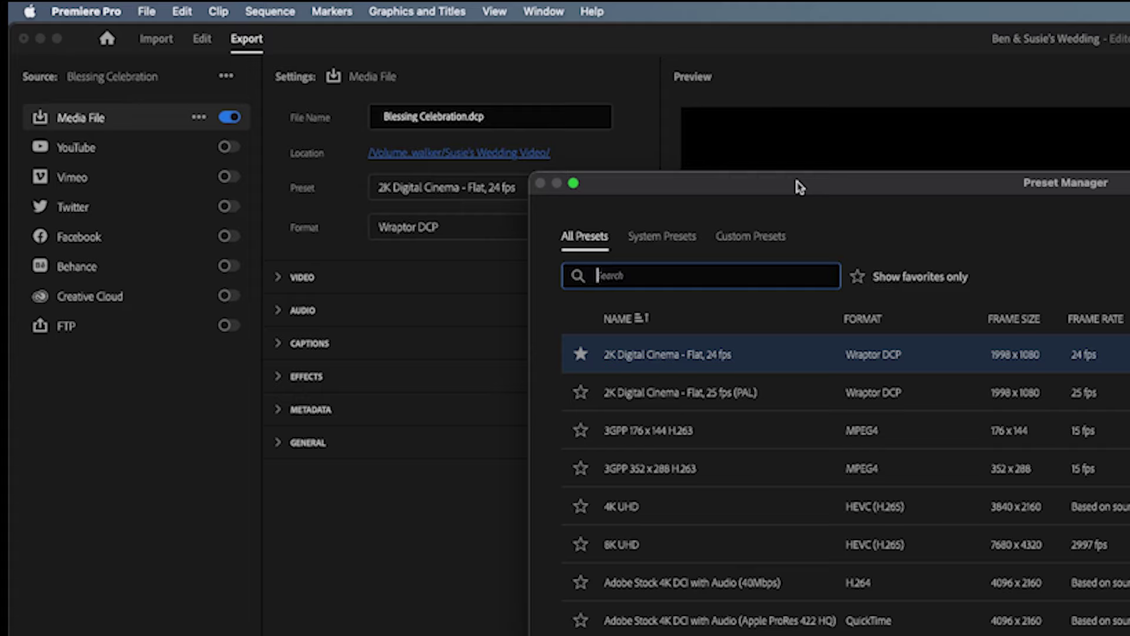
- In the Preset Manager, select 2K Digital Cinema - Flat, 24 fps (Wraptor DCP) and confirm with OK
left_click_drag(799, 187, 516, 160)
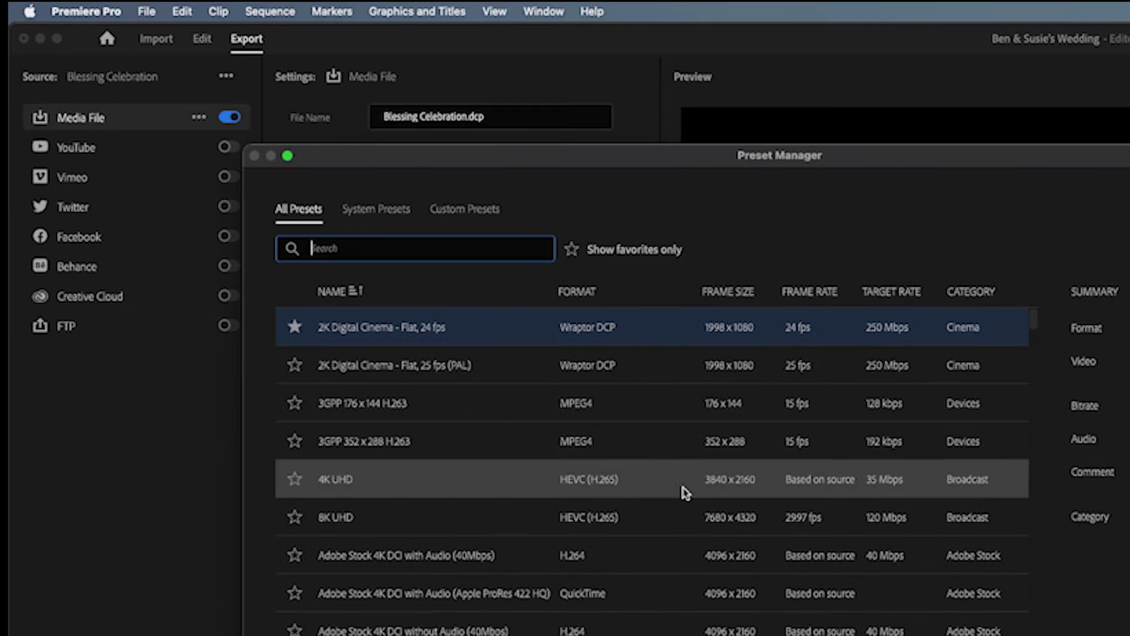
scroll(684, 492, "down", 20)
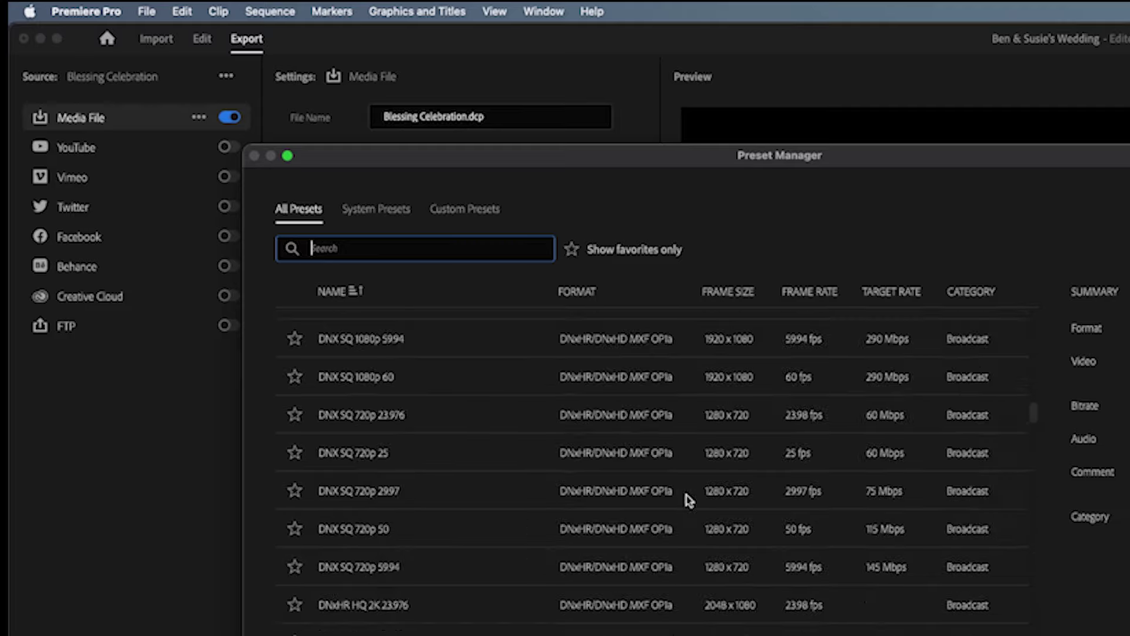
scroll(683, 492, "down", 10)
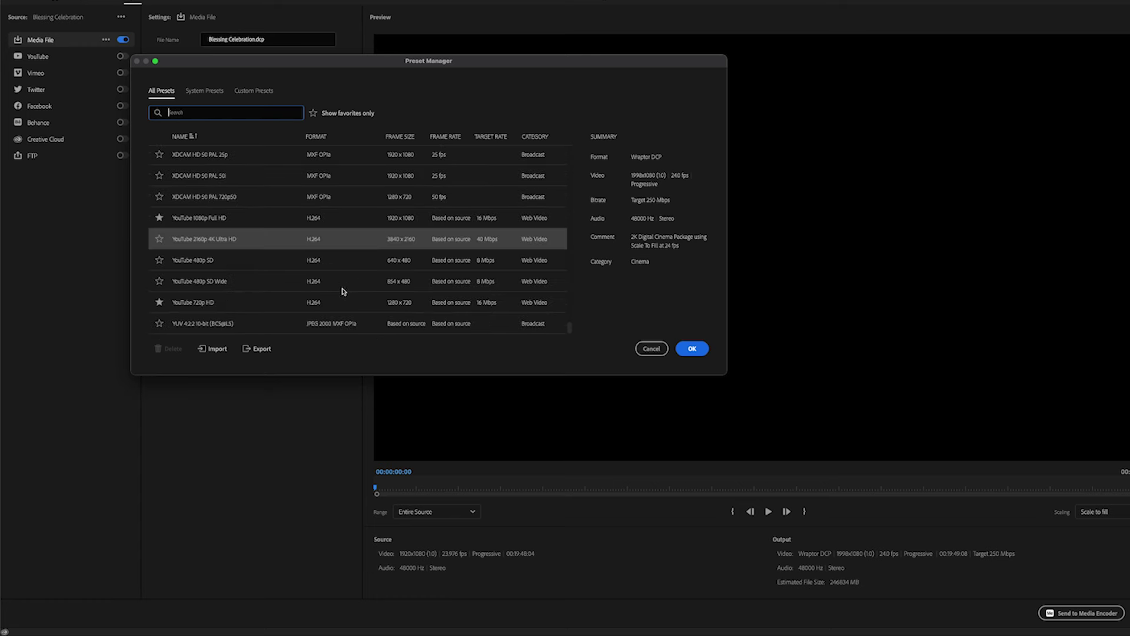
scroll(344, 291, "up", 15)
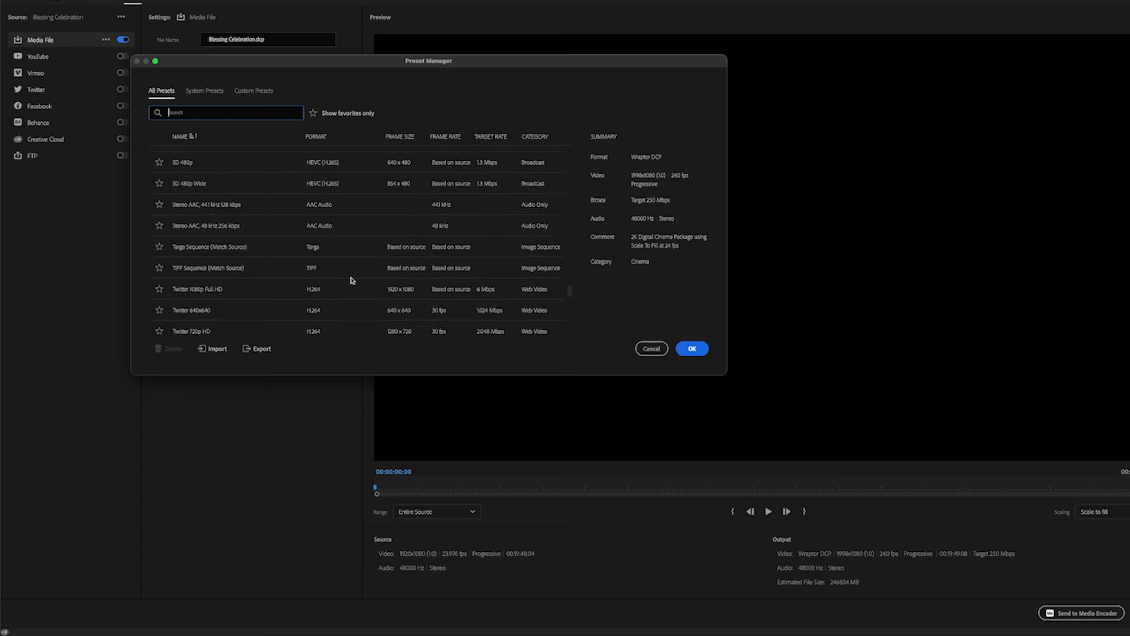
scroll(356, 279, "up", 5)
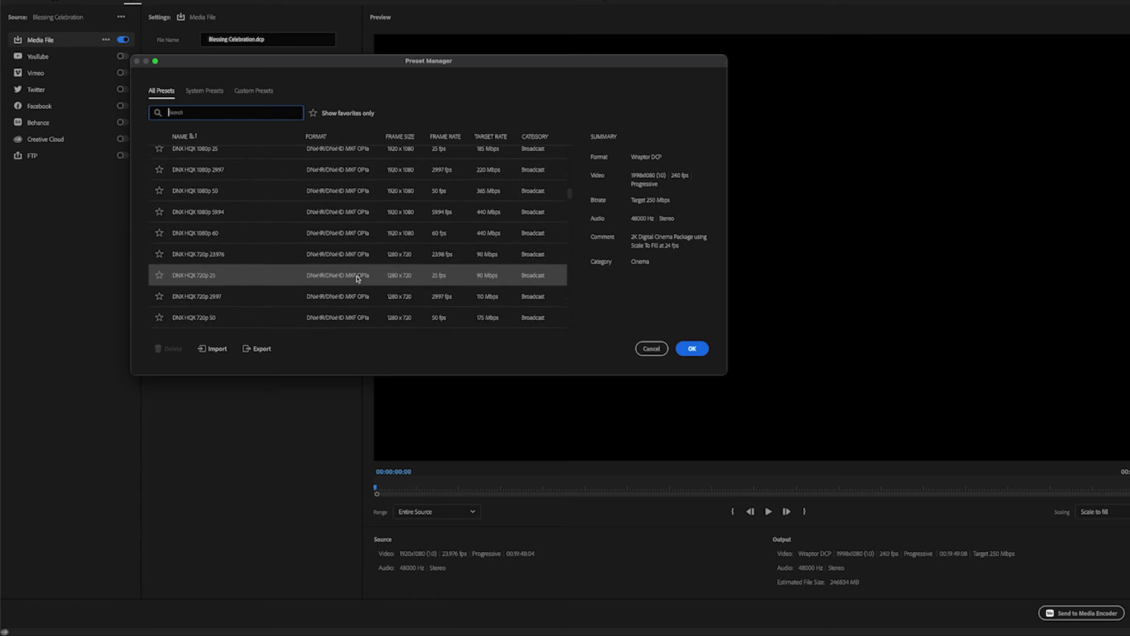
scroll(361, 268, "up", 20)
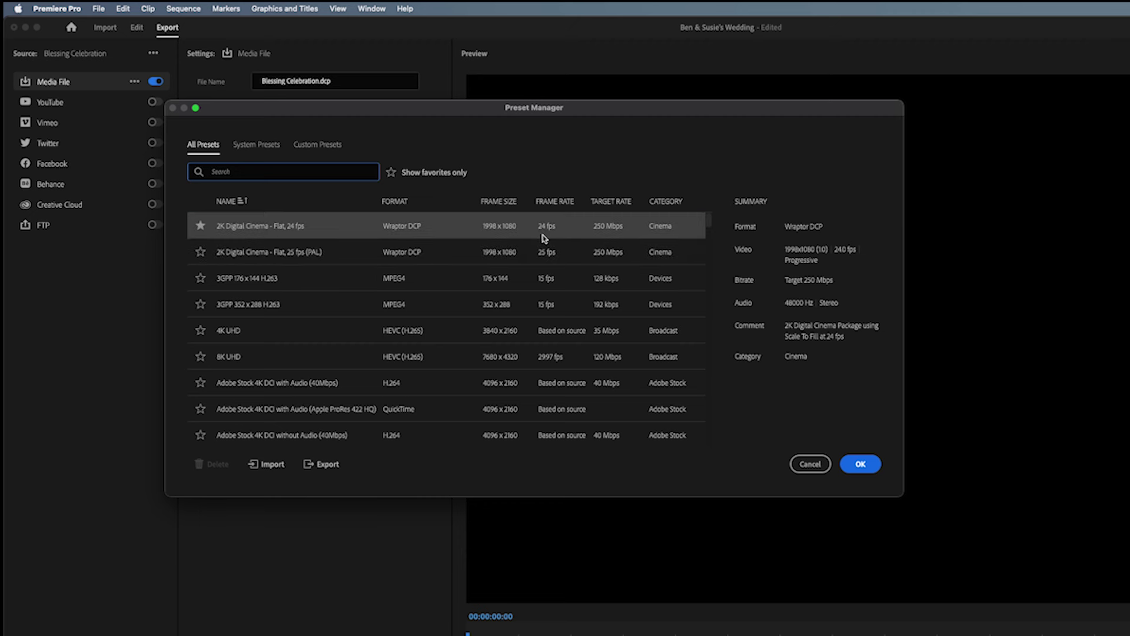
left_click(348, 227)
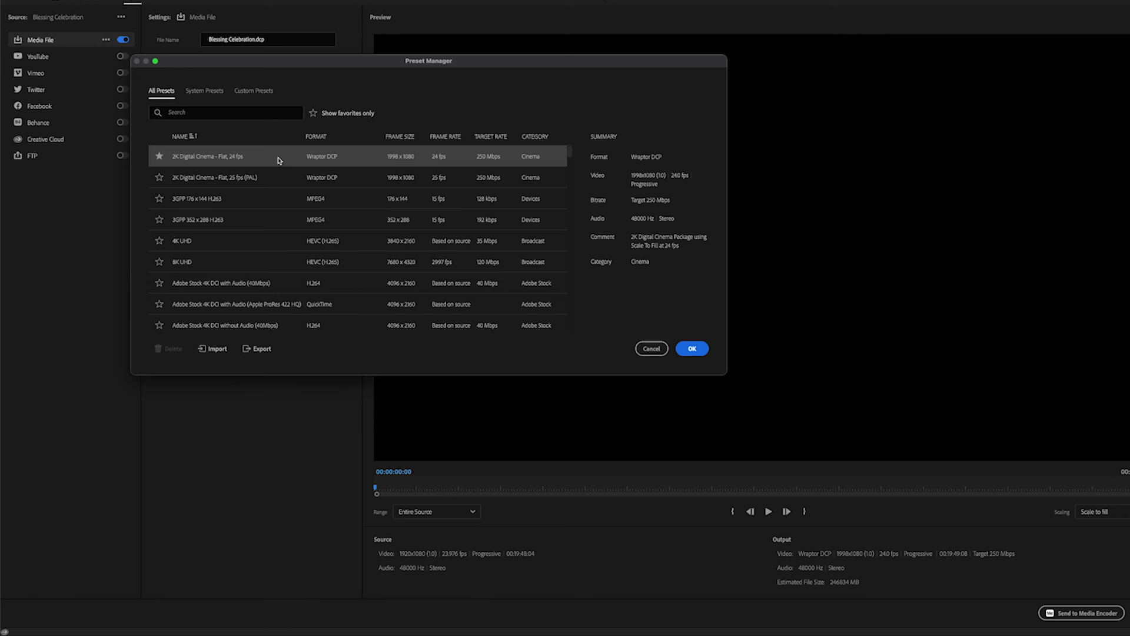
left_click(279, 160)
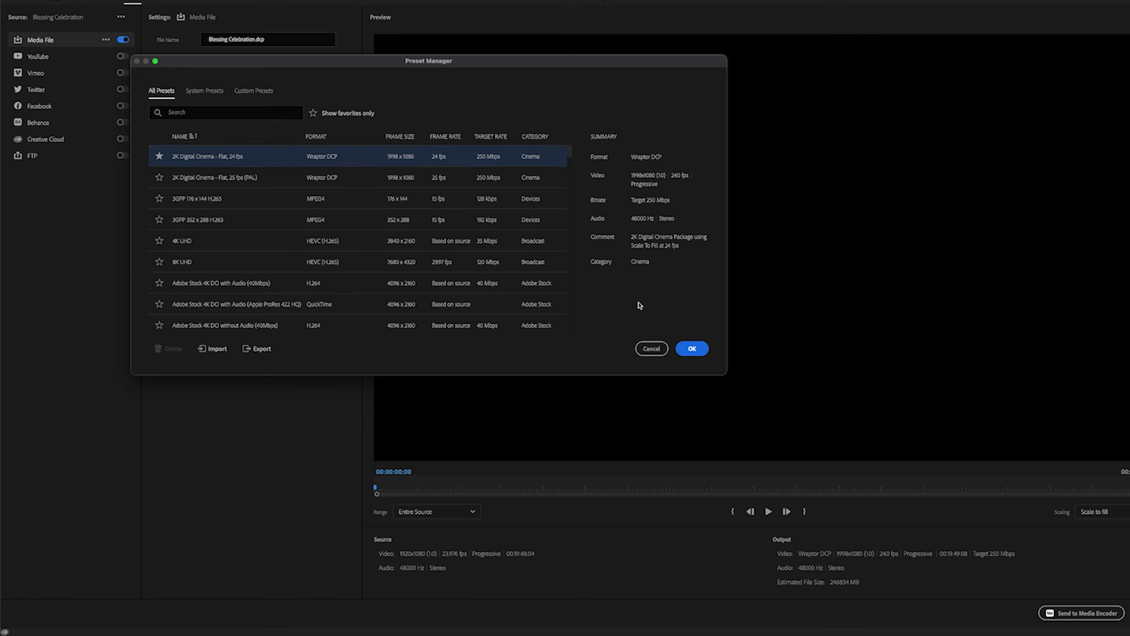
left_click(692, 348)
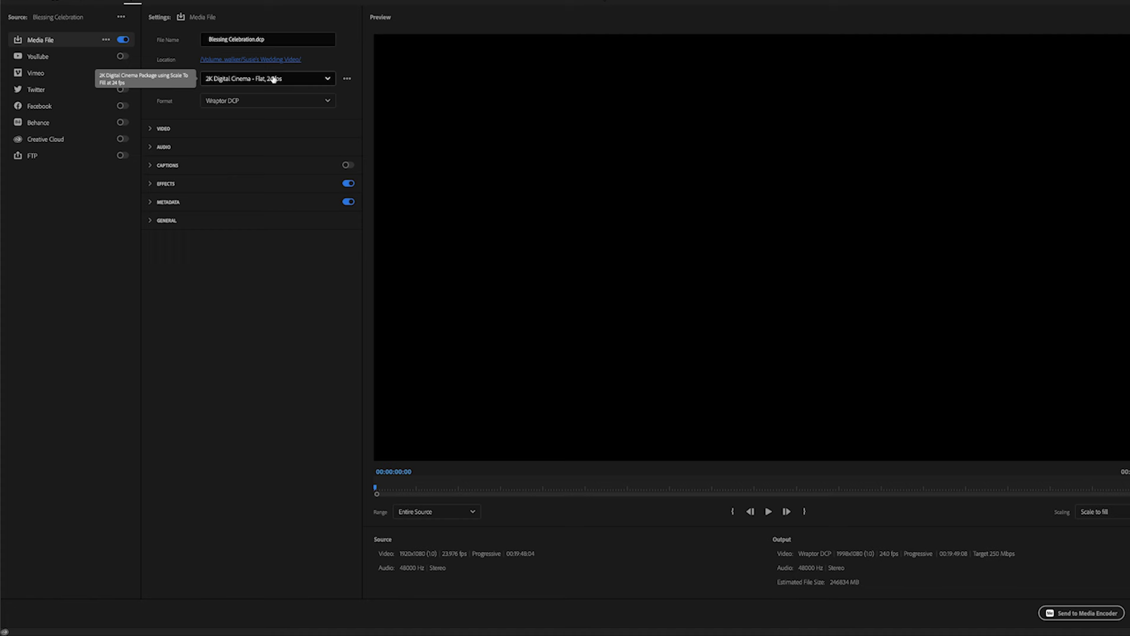
- Name the export file Movie and choose the Desktop as its save location
left_click(236, 40)
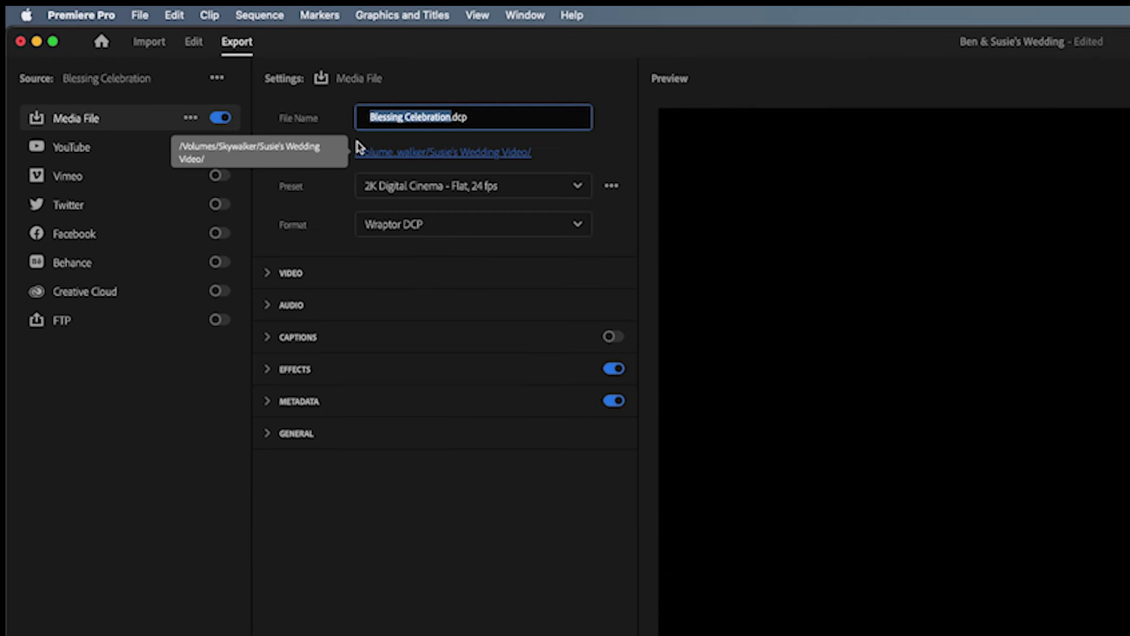
type("Movie")
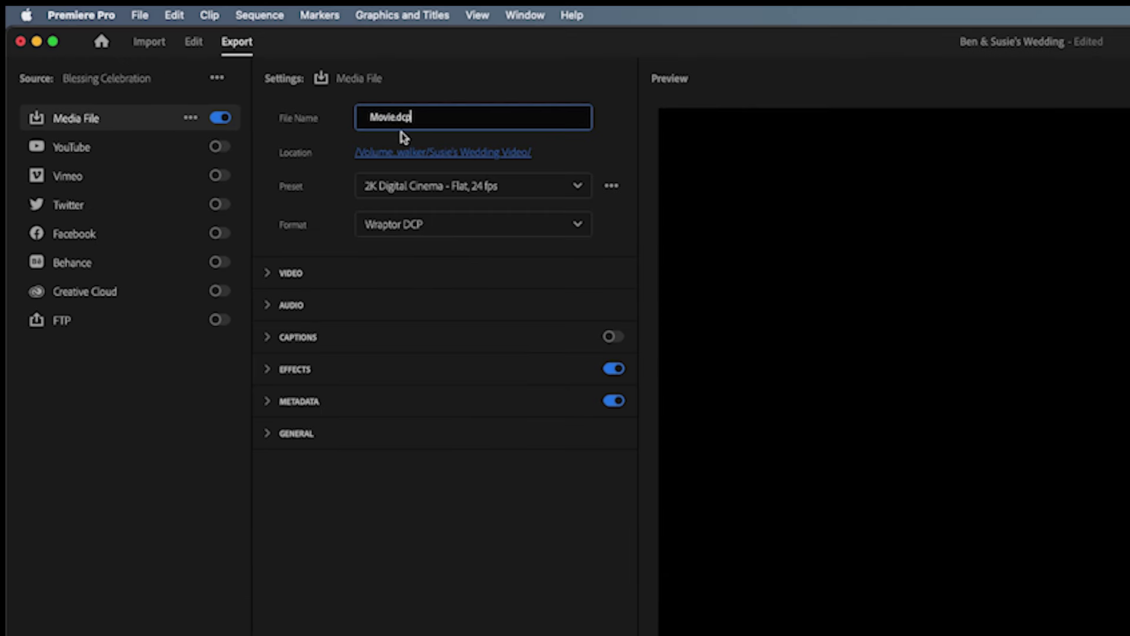
left_click(499, 154)
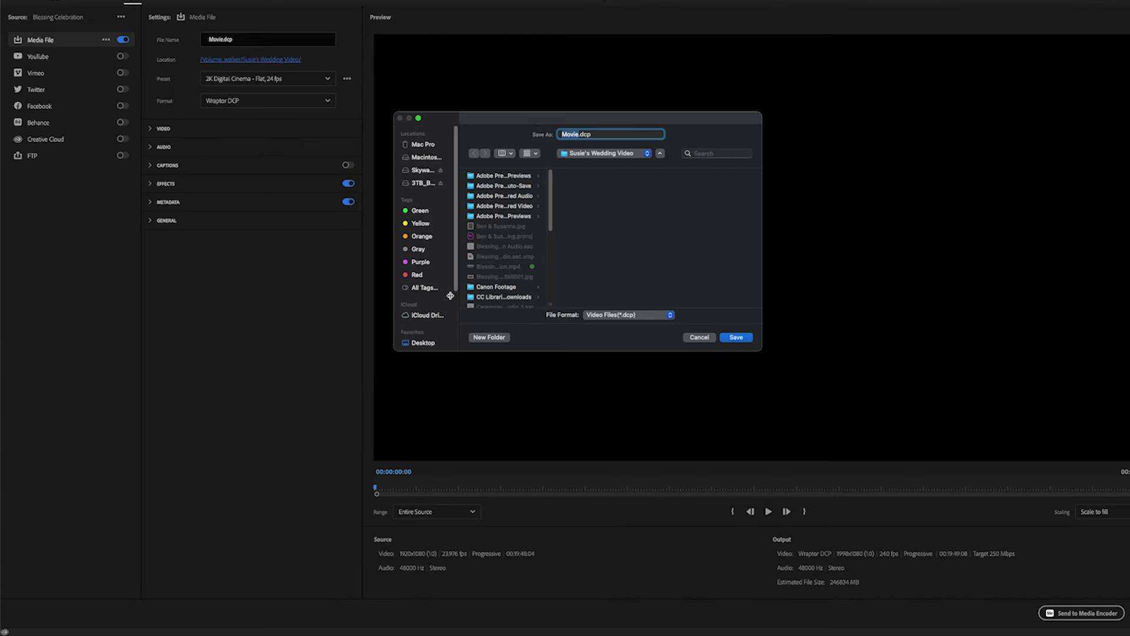
scroll(447, 297, "down", 3)
left_click(424, 265)
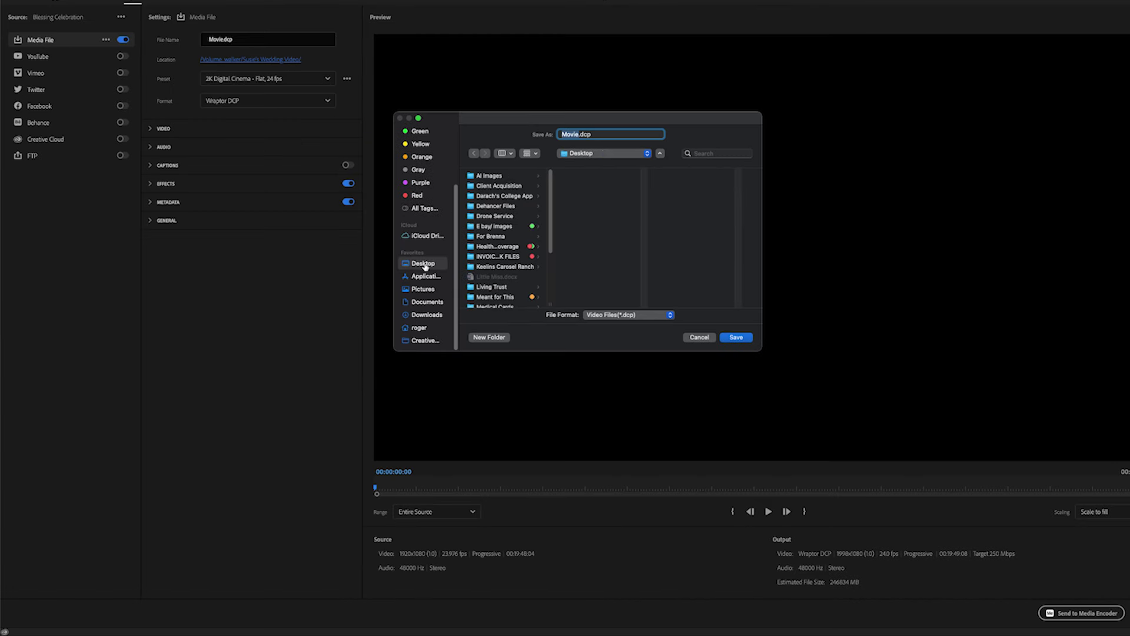
- Save Movie.dcp to the Desktop, send it to Media Encoder, and answer the disk-space warning
left_click(735, 340)
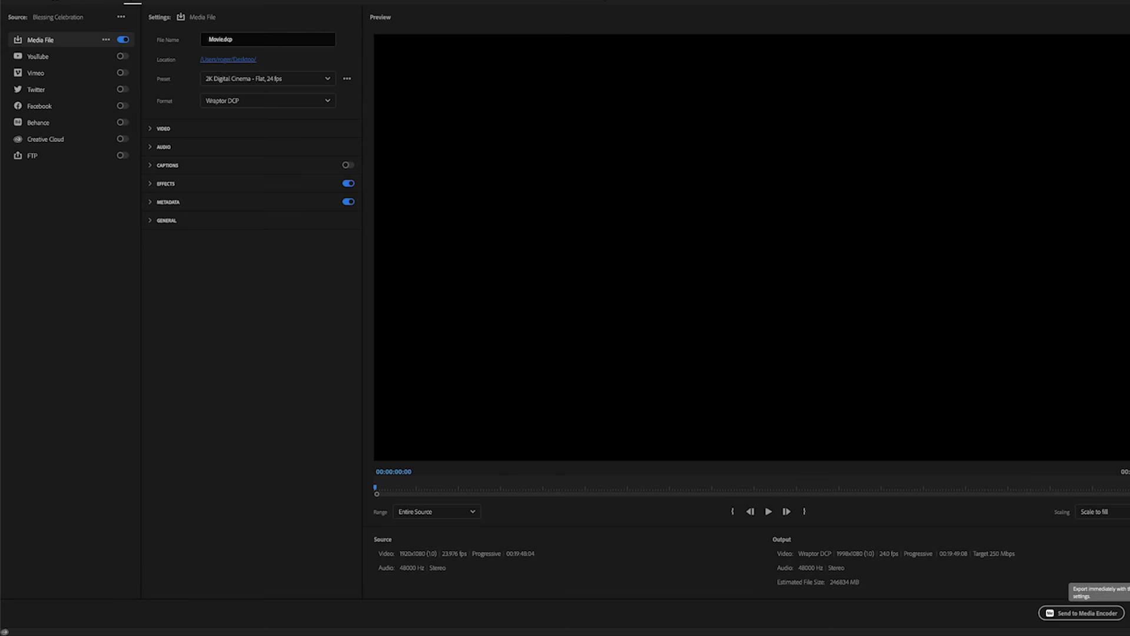
left_click(1081, 612)
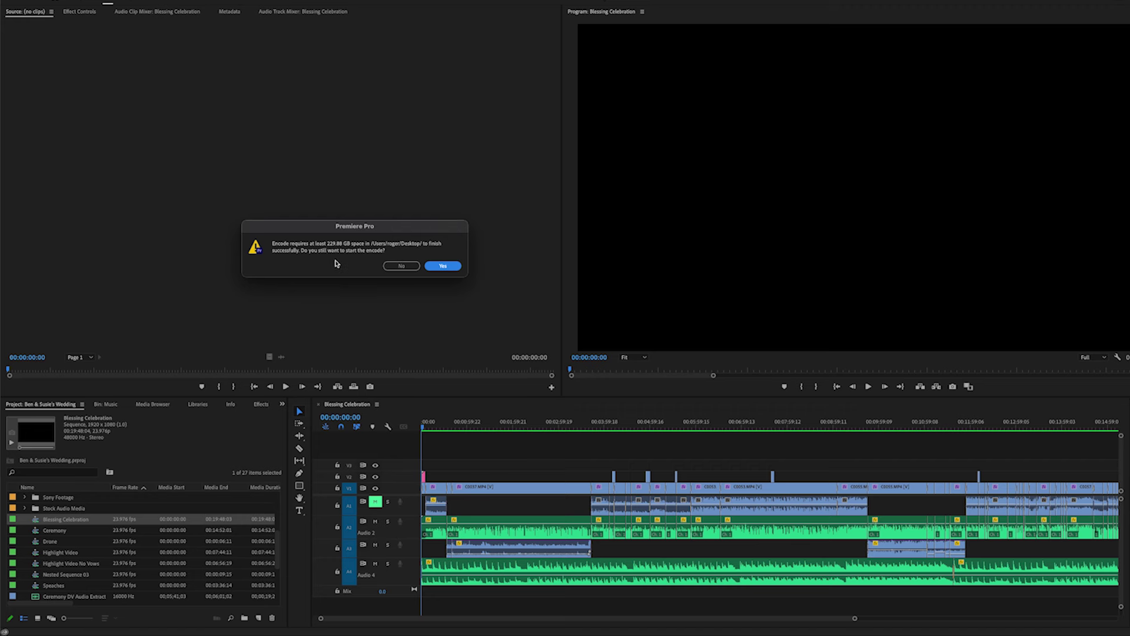
left_click(402, 266)
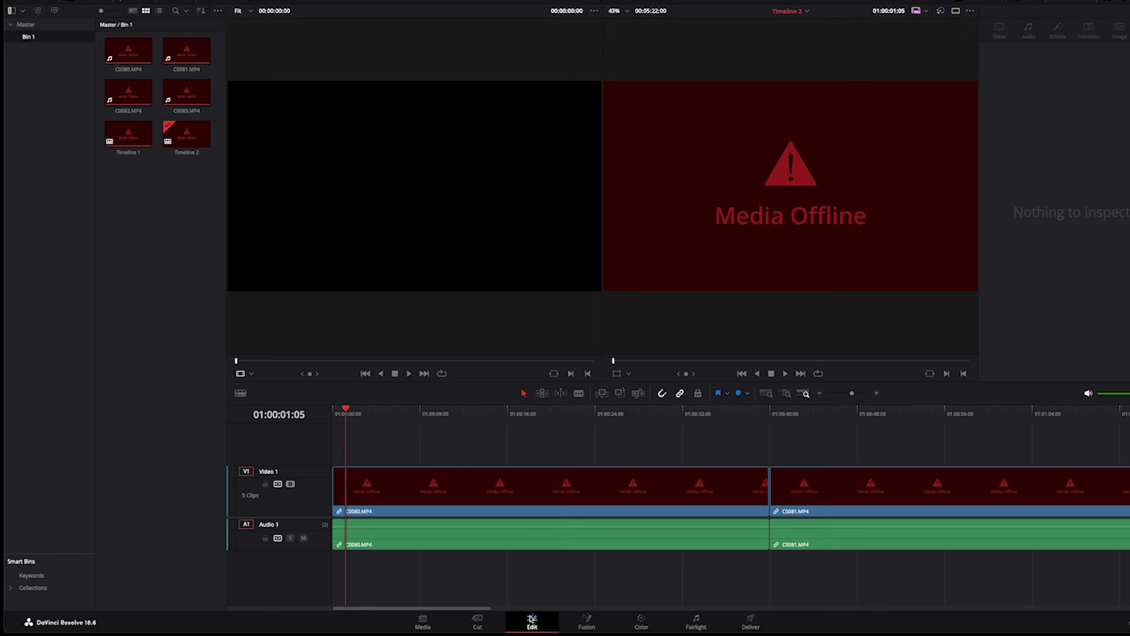
- On the Deliver page, set the Render Settings format to DCP
left_click(751, 622)
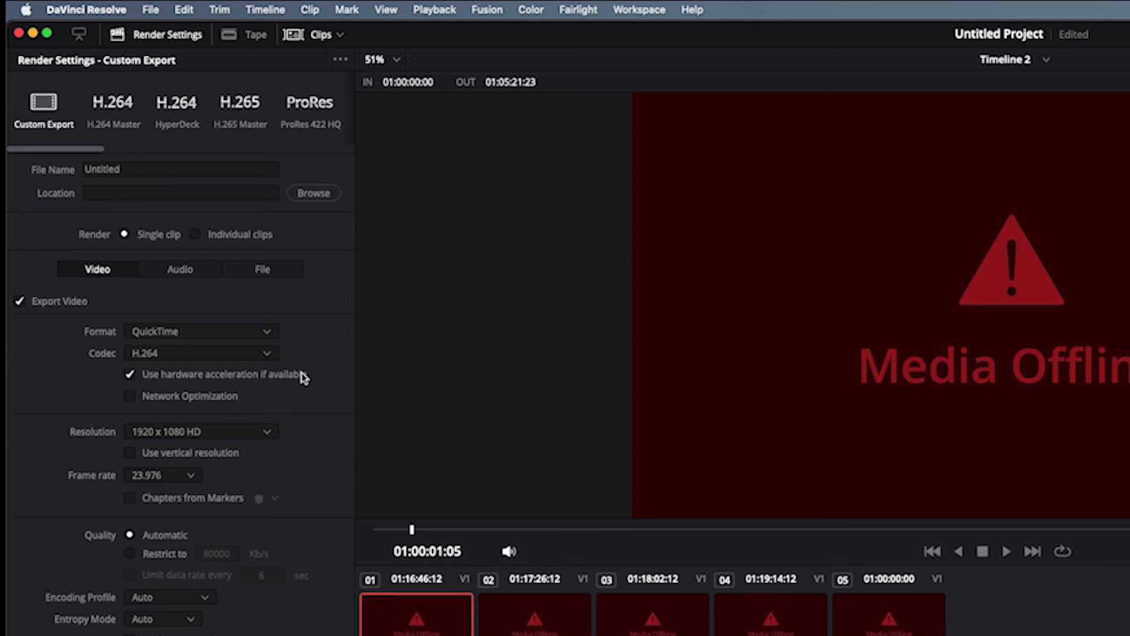
left_click(266, 334)
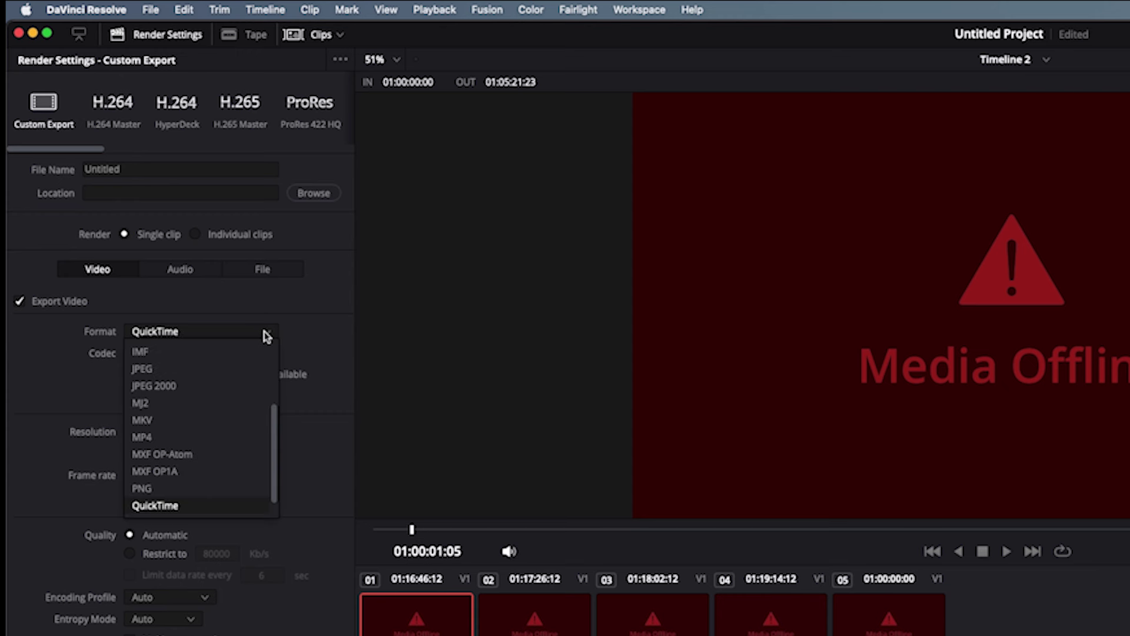
scroll(212, 511, "down", 1)
scroll(224, 471, "up", 5)
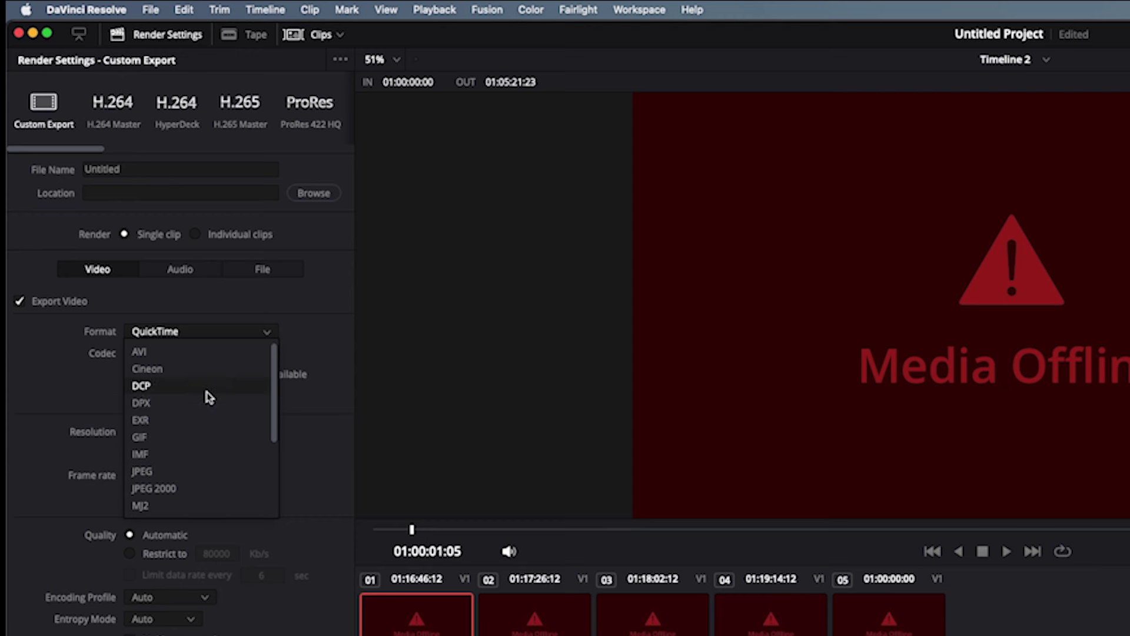
left_click(159, 388)
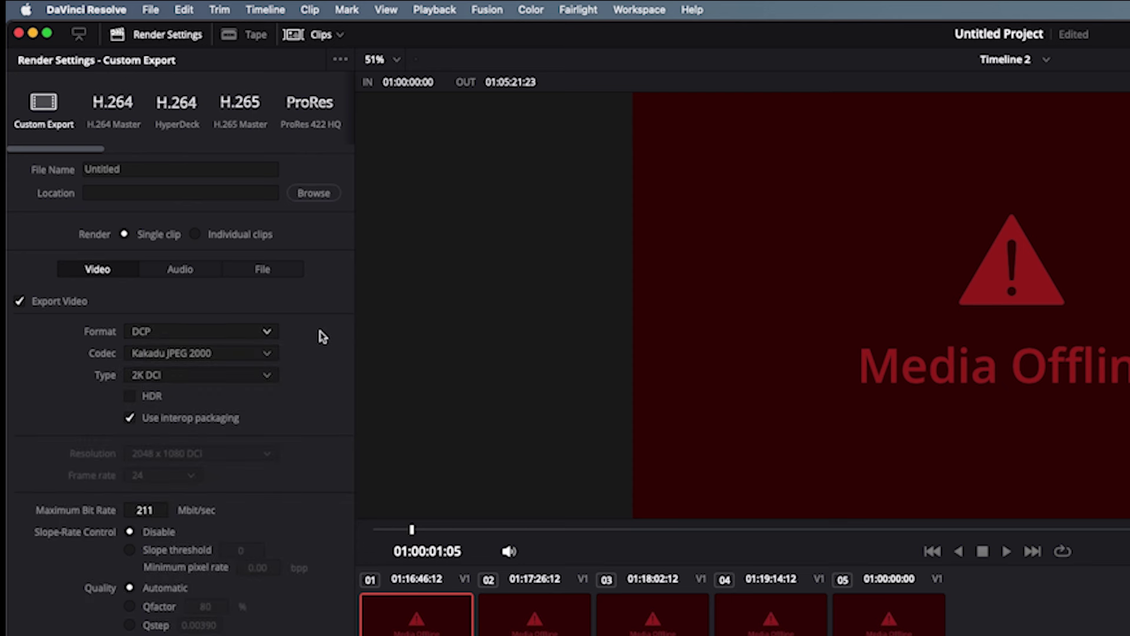
- Set the DCP codec to easyDCP
left_click(264, 356)
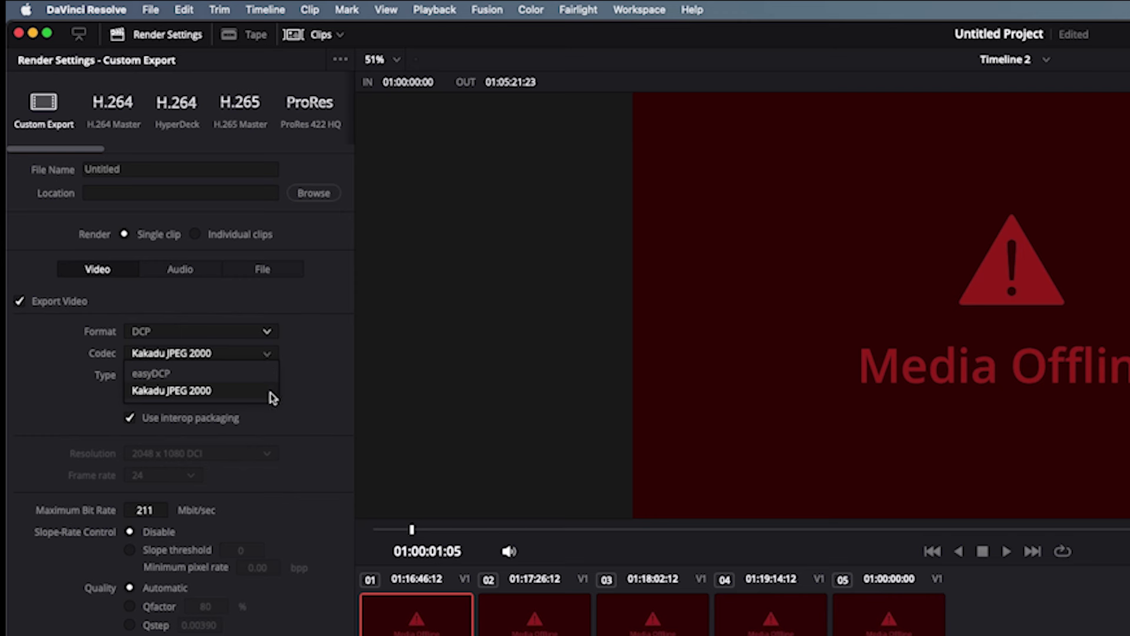
left_click(263, 377)
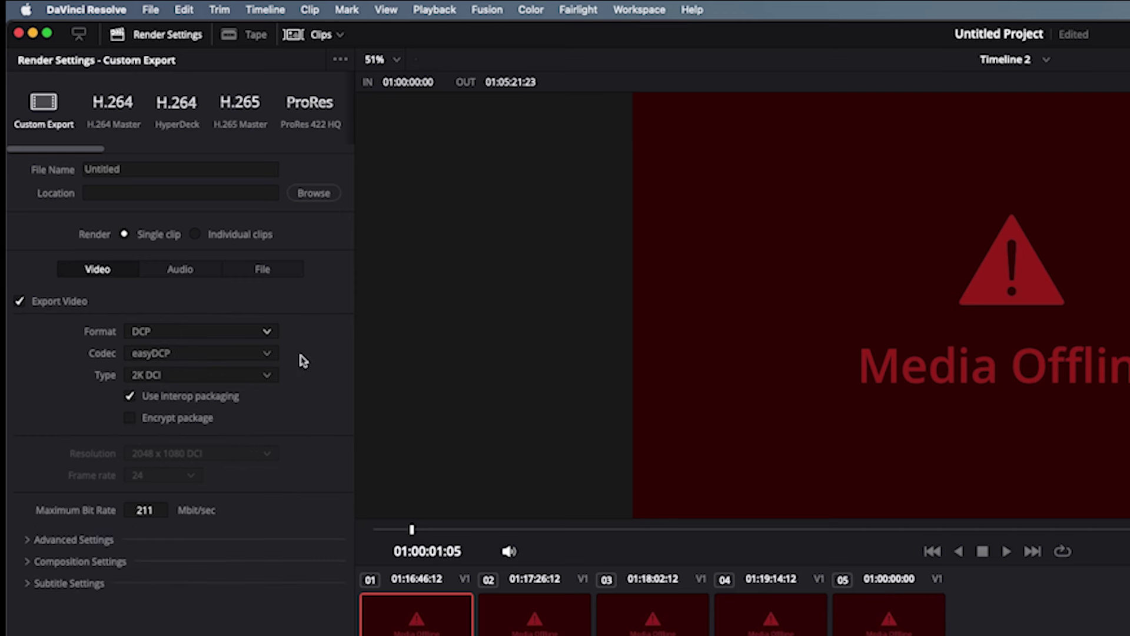
left_click(267, 355)
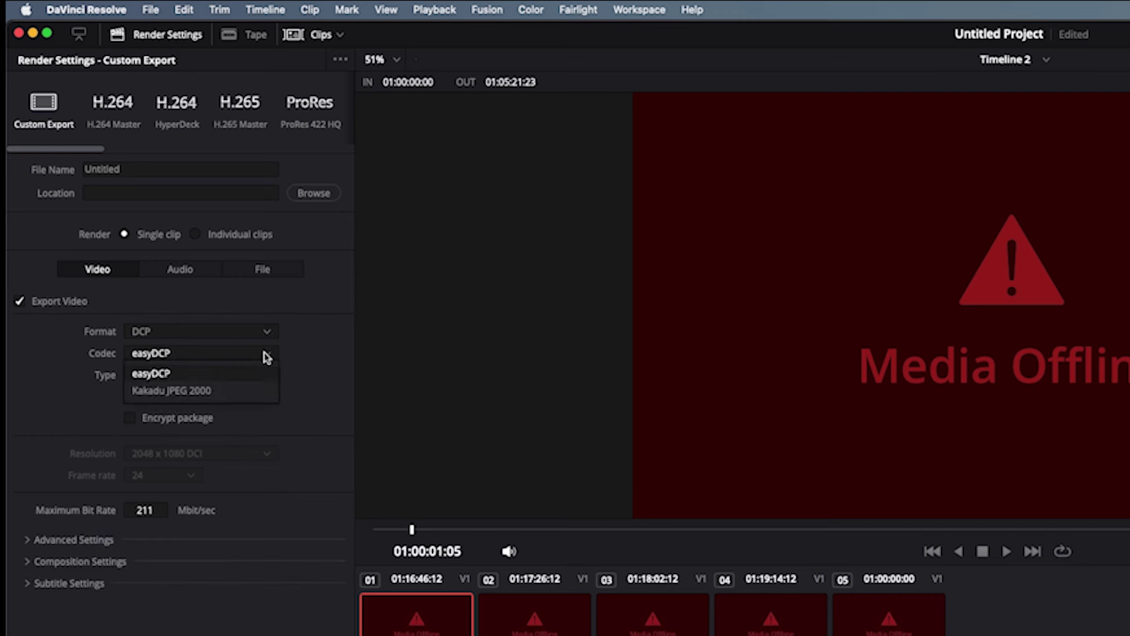
left_click(244, 376)
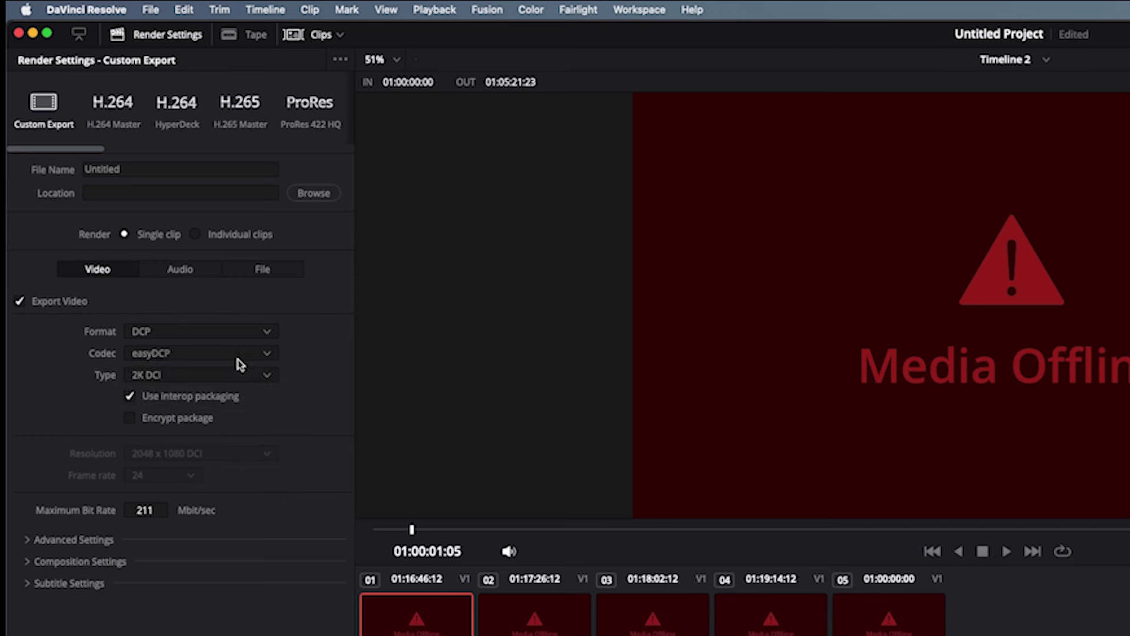
- Check the package type options, keep 2K DCI, and add the easyDCP job to the Render Queue
left_click(268, 376)
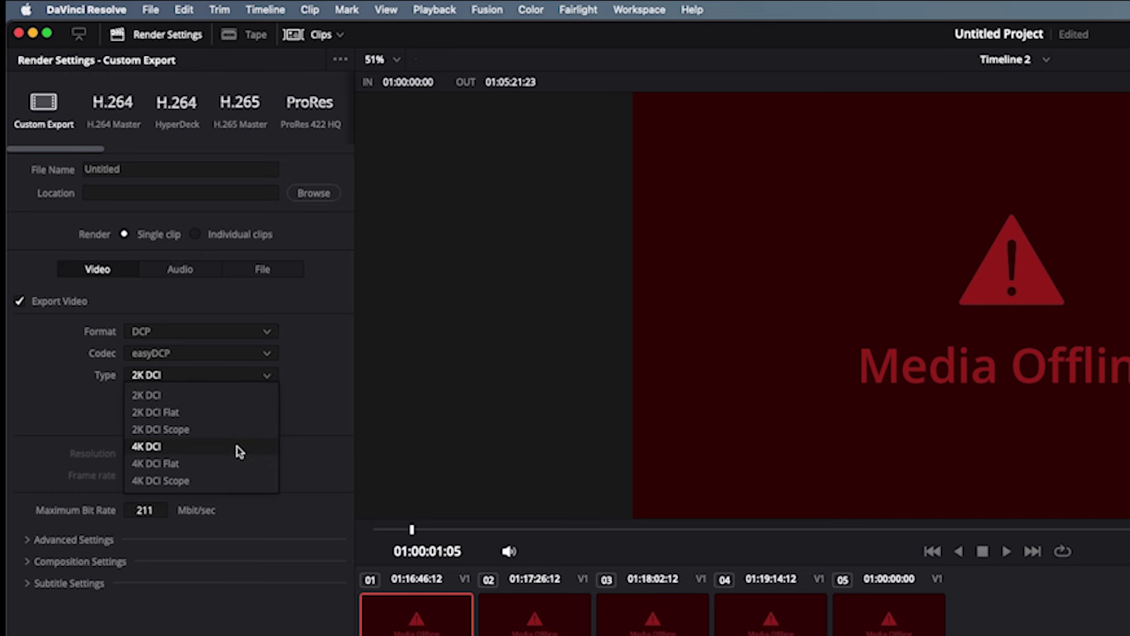
left_click(301, 452)
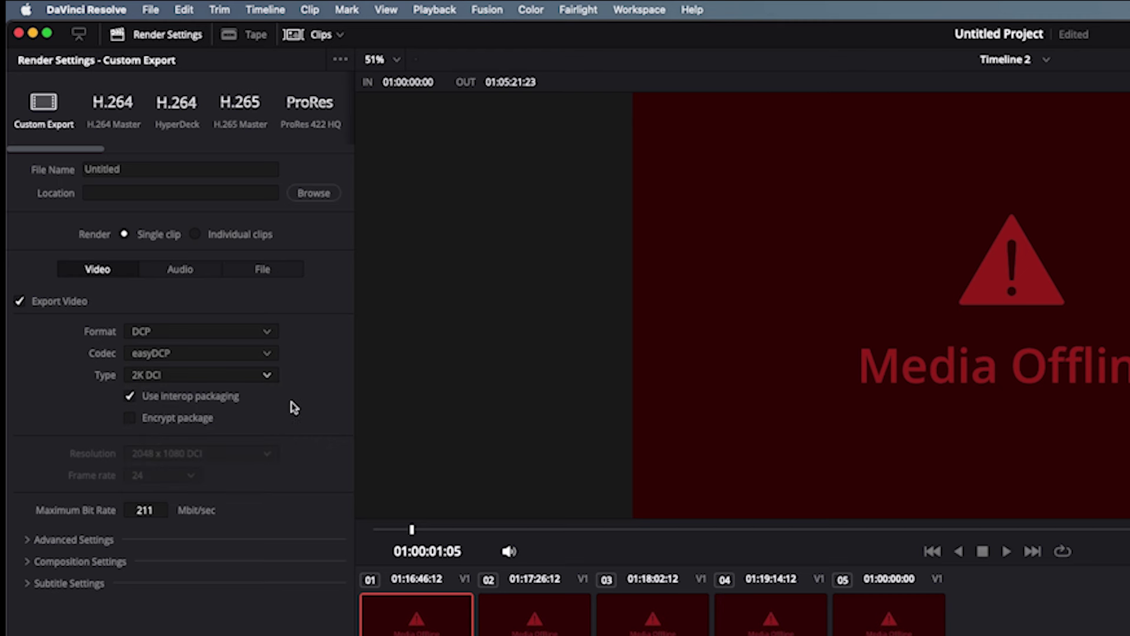
left_click(269, 379)
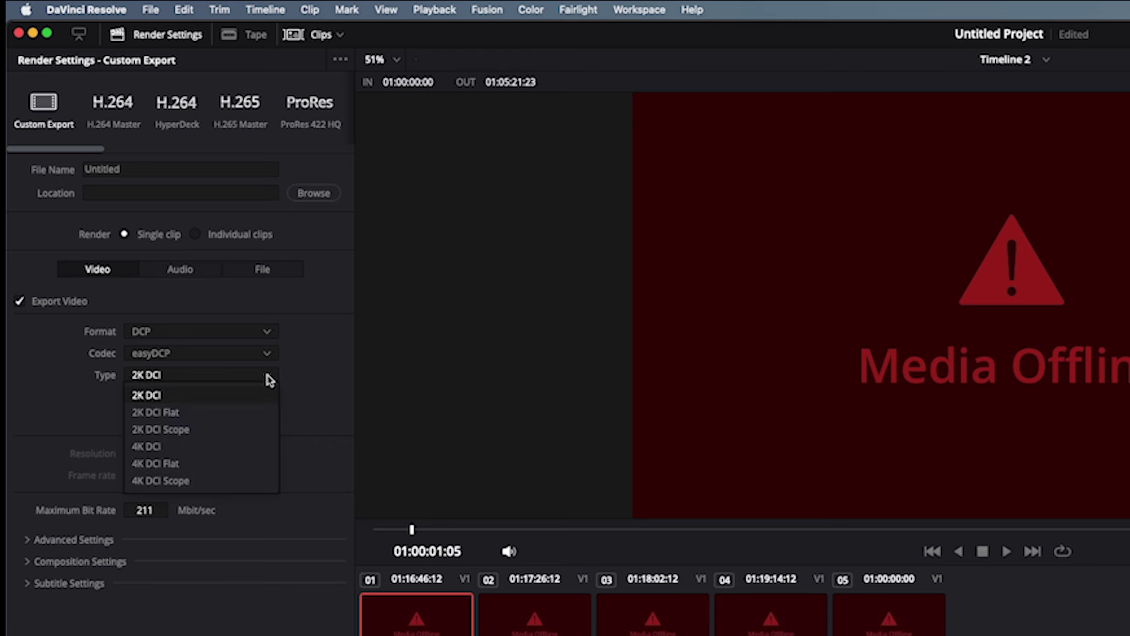
left_click(246, 449)
scroll(264, 380, "up", 3)
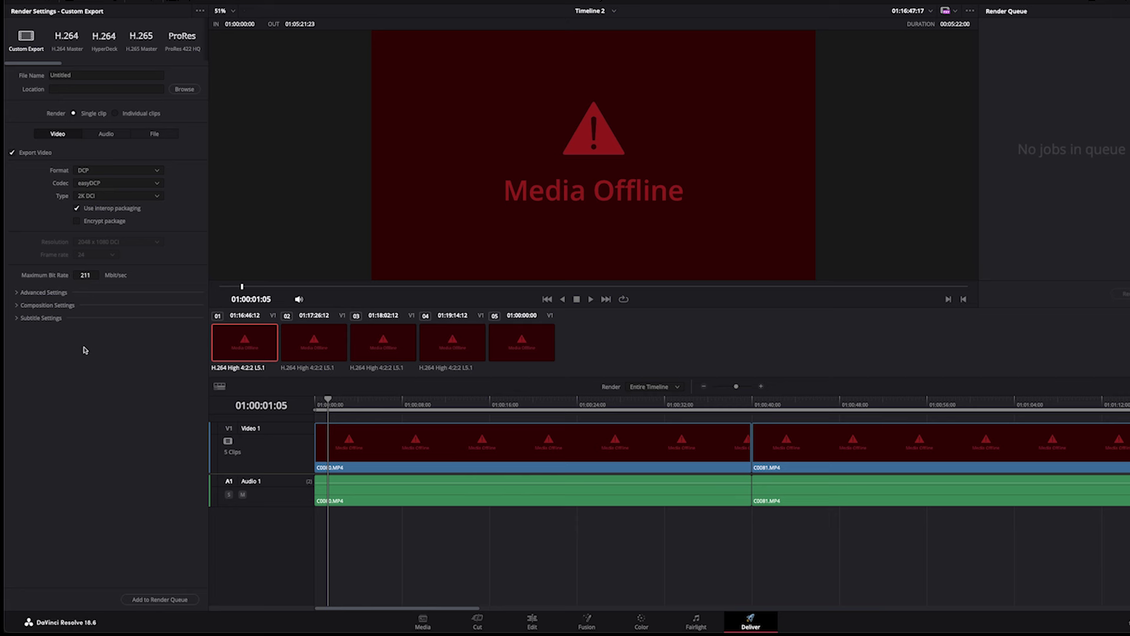
left_click(152, 600)
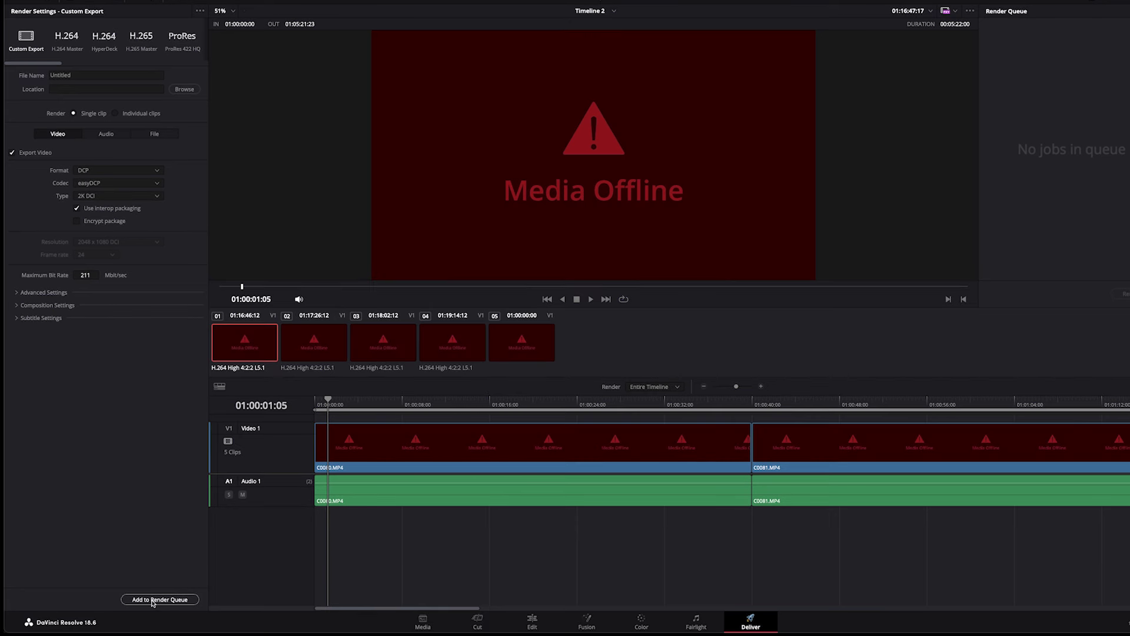